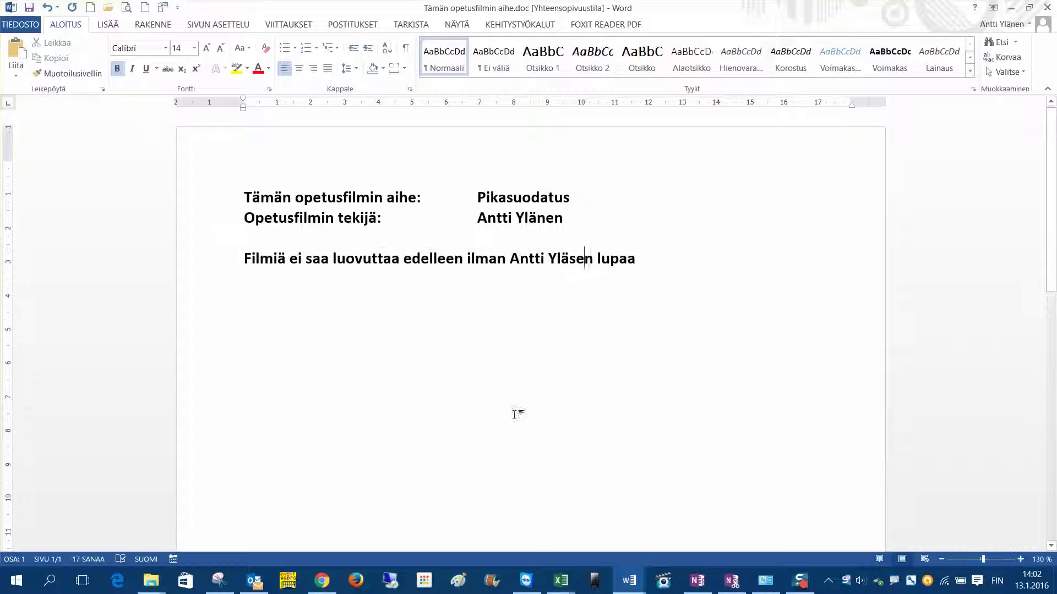
Switch to the Excel workbook H ja R alkuiset sukunimet.xls.
{"action": "left_click", "coordinate": [564, 575]}
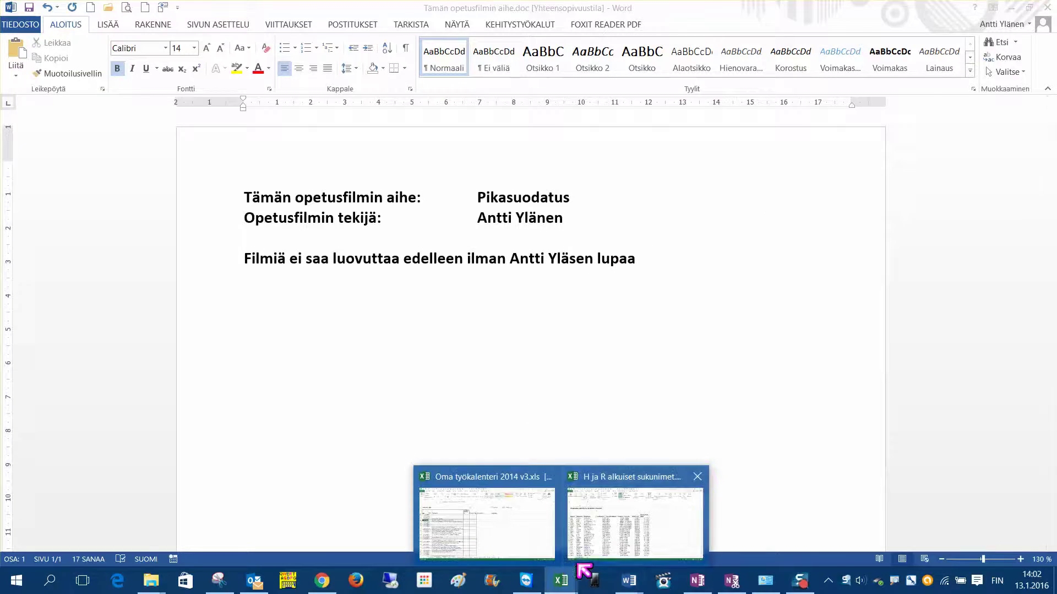
{"action": "left_click", "coordinate": [592, 542]}
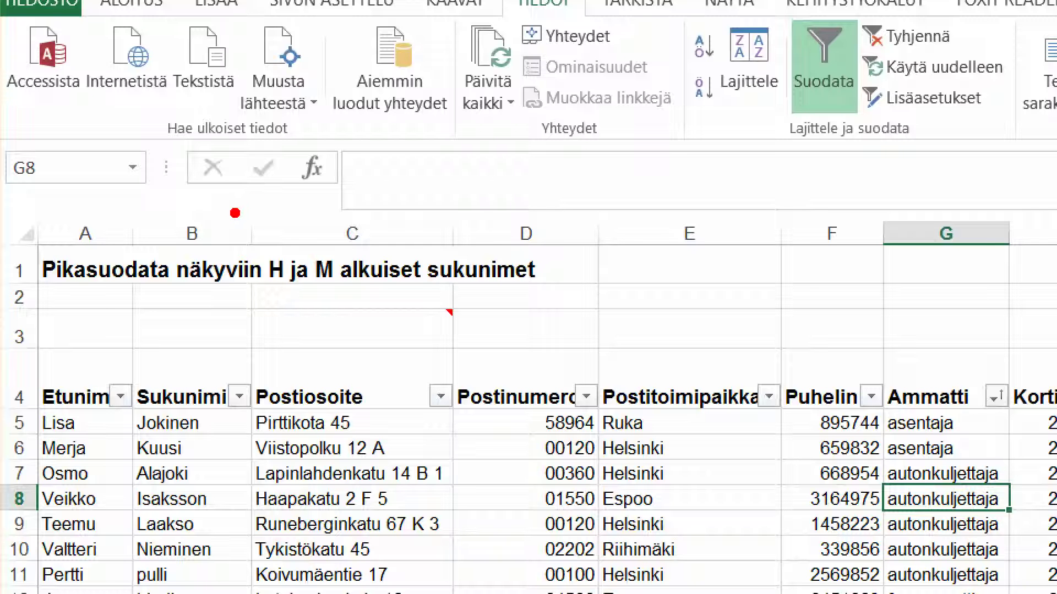
{"action": "mouse_move", "coordinate": [233, 214]}
{"action": "left_mouse_down"}
{"action": "mouse_move", "coordinate": [435, 300]}
{"action": "mouse_move", "coordinate": [606, 305]}
{"action": "left_mouse_up"}
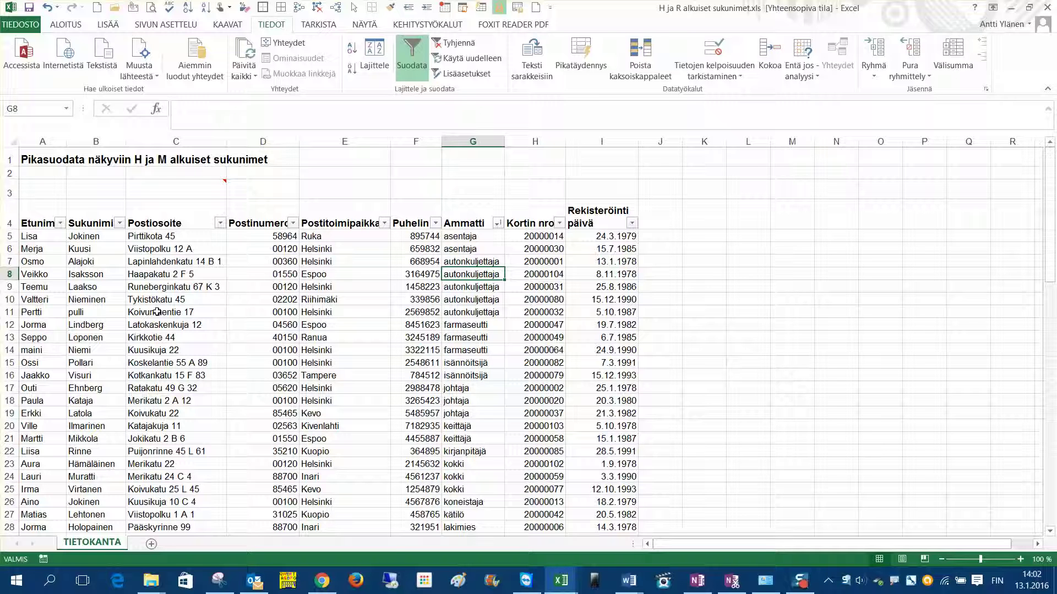
Turn the data table's filter off, and turn it back on from a cell in the Postinumero column.
{"action": "left_click", "coordinate": [413, 71]}
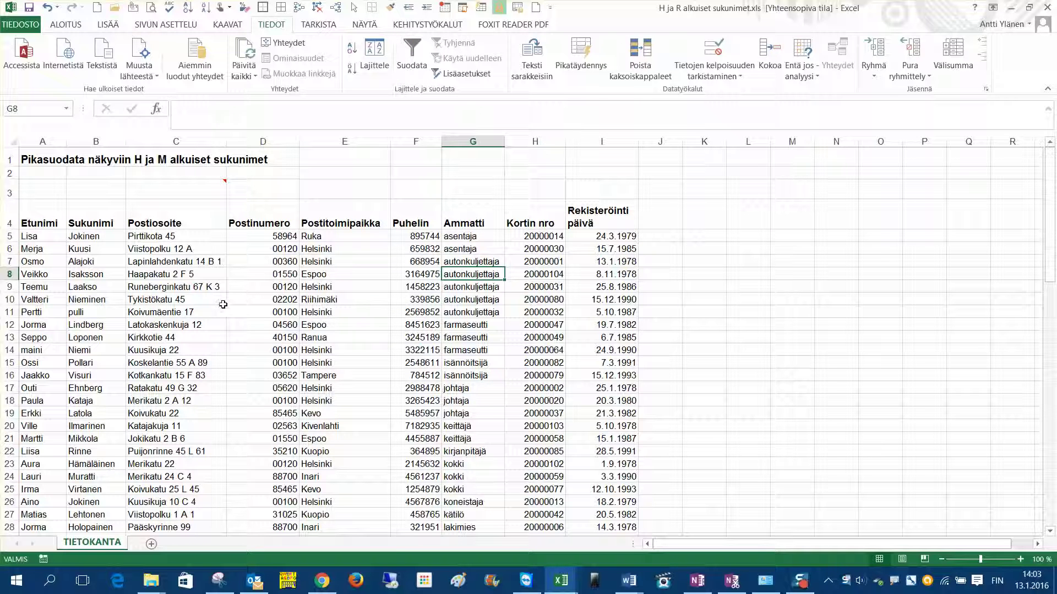
{"action": "left_click", "coordinate": [258, 272]}
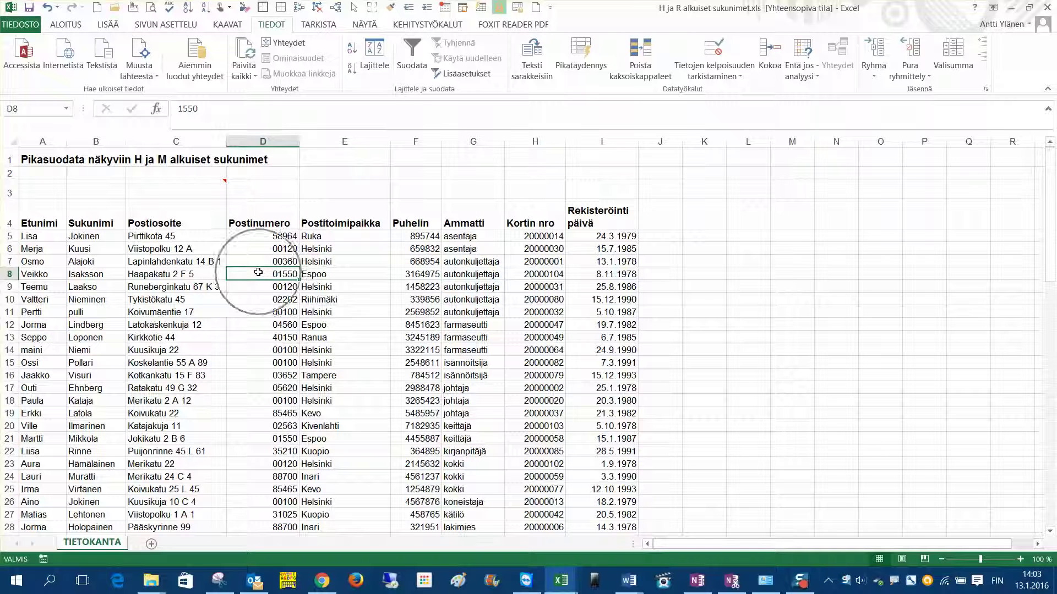
{"action": "left_click", "coordinate": [258, 273]}
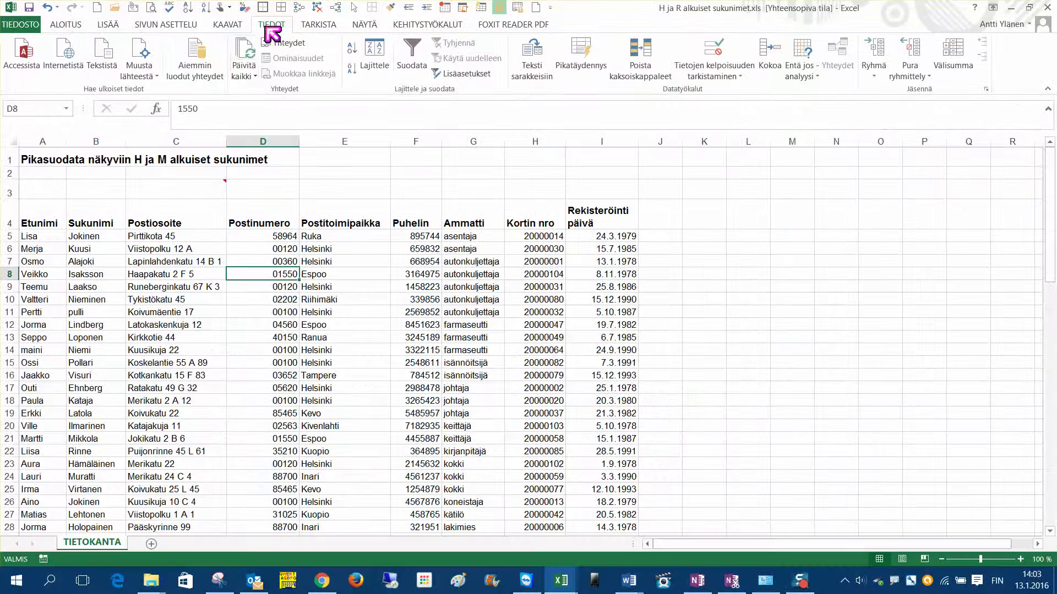
{"action": "left_click", "coordinate": [412, 54]}
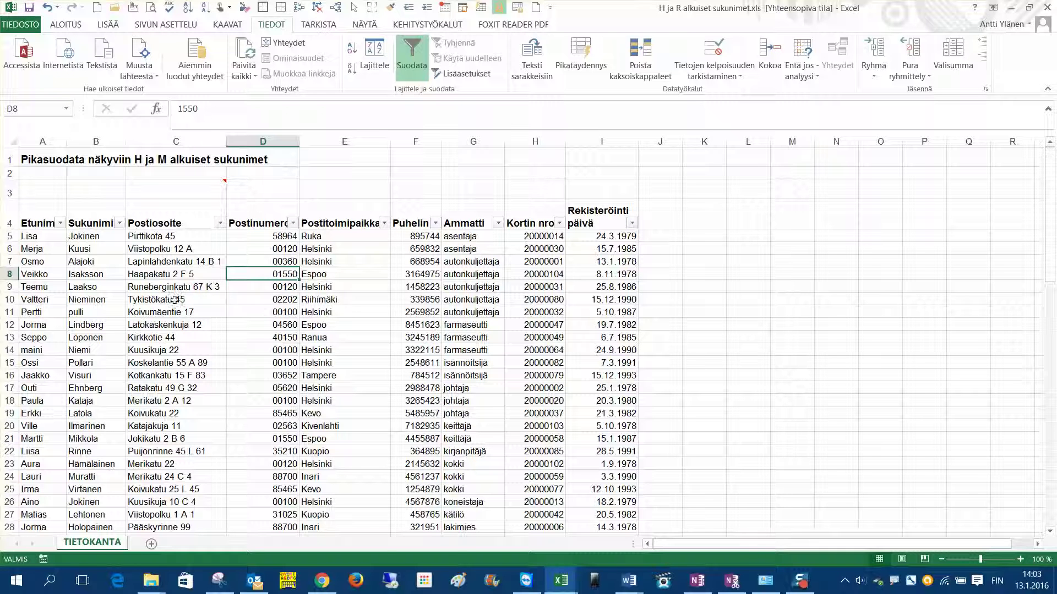
Start a begins-with text filter on the Sukunimi column and set its second condition to "alkaa merkillä" too.
{"action": "left_click", "coordinate": [119, 226]}
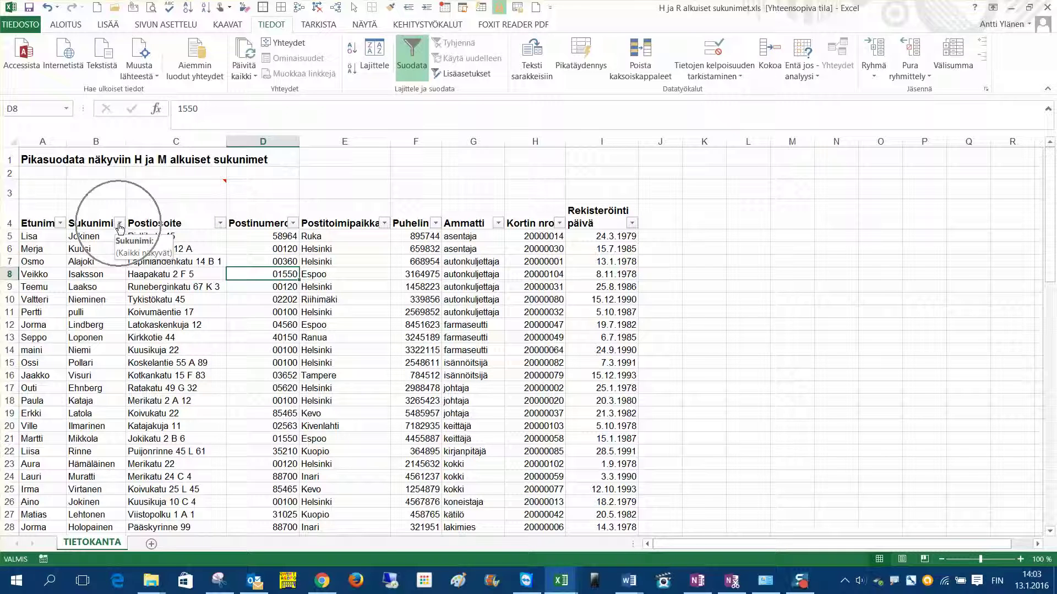
{"action": "left_click", "coordinate": [120, 225]}
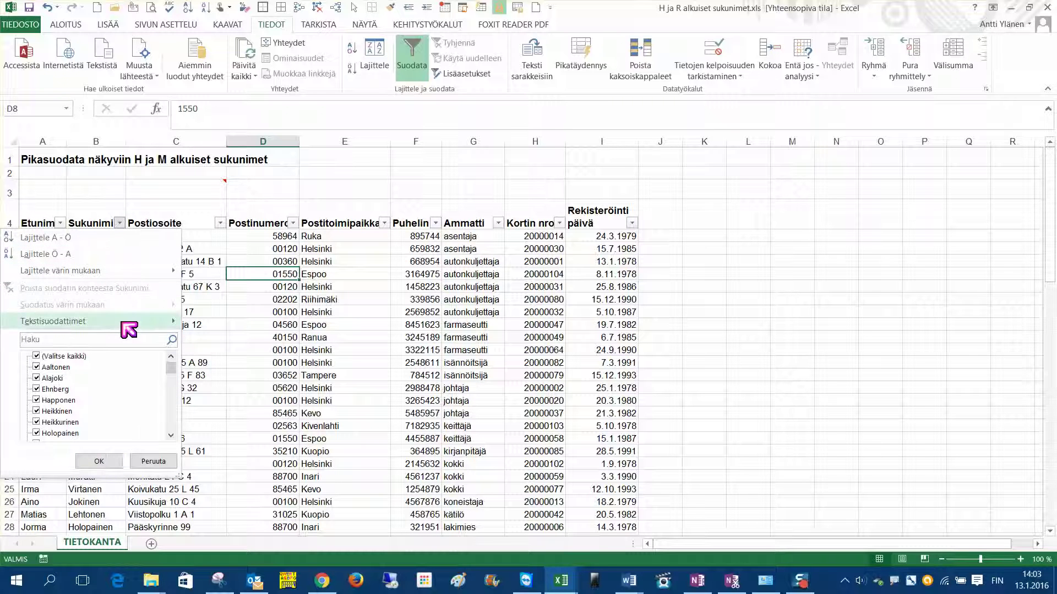
{"action": "mouse_move", "coordinate": [122, 323]}
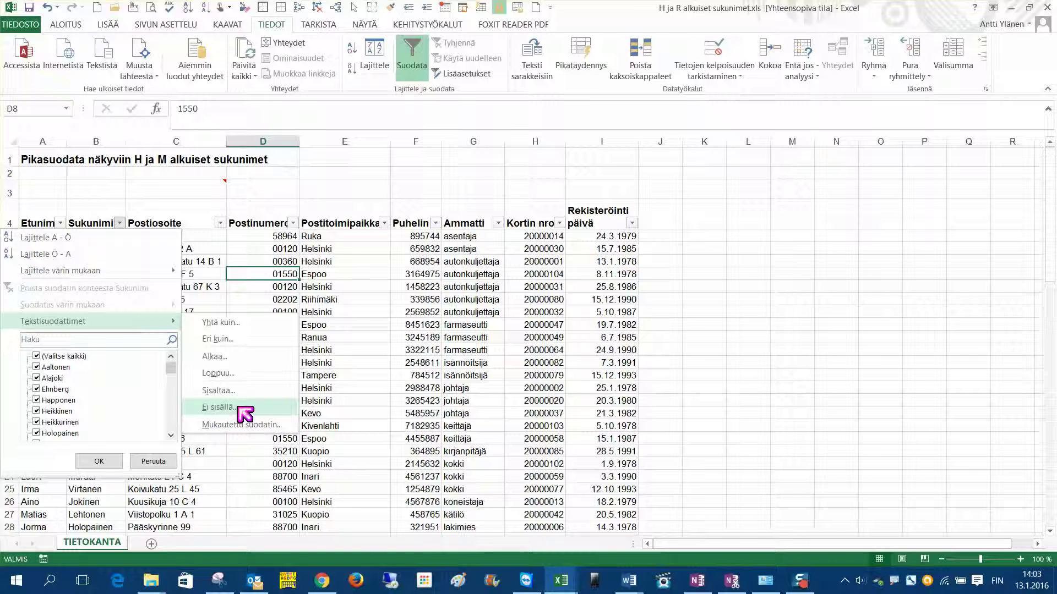
{"action": "left_click", "coordinate": [225, 358]}
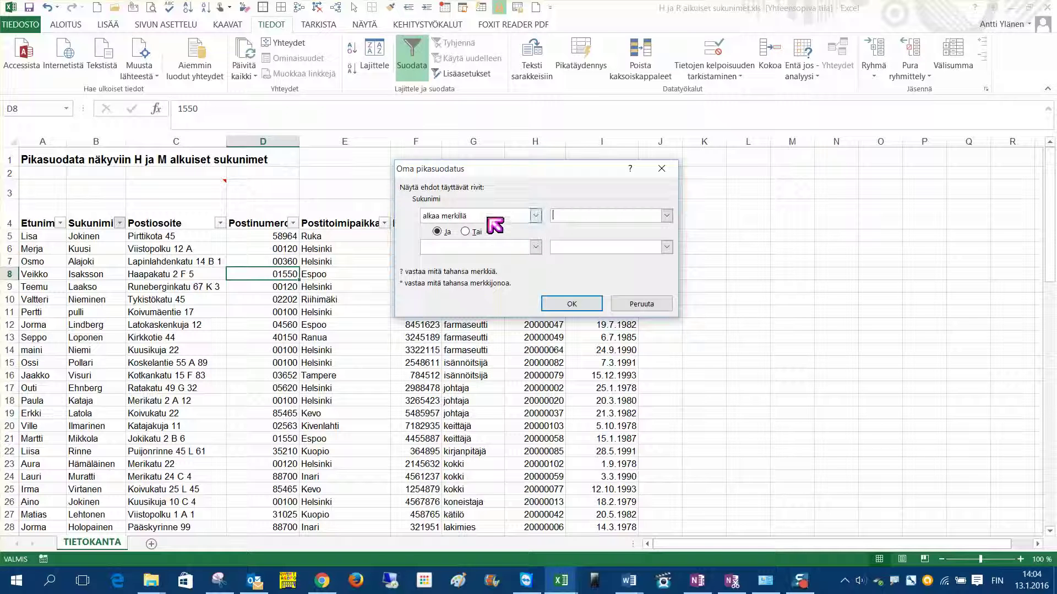
{"action": "left_click", "coordinate": [536, 247]}
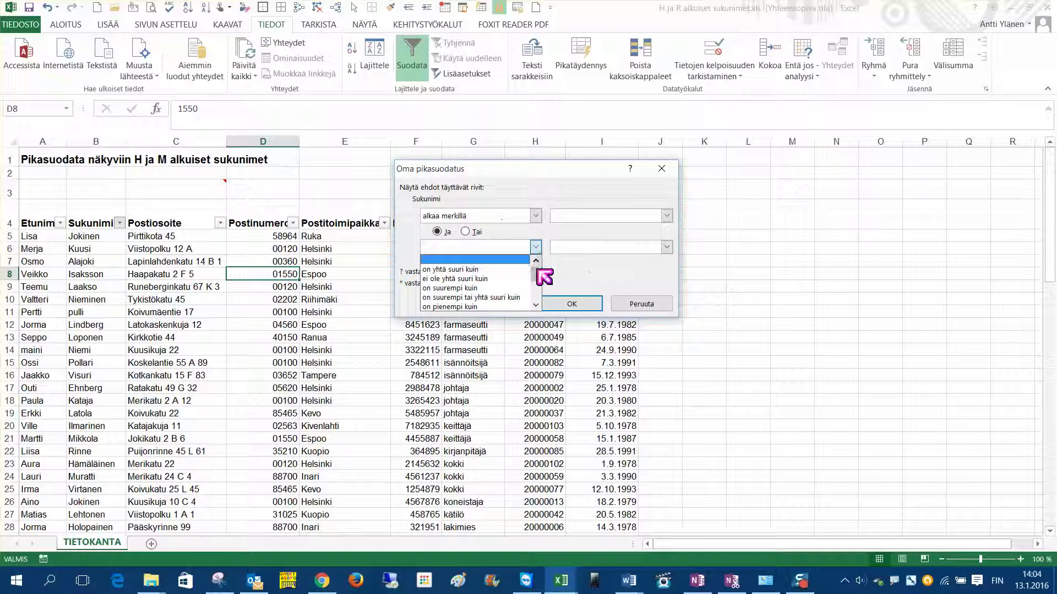
{"action": "scroll", "coordinate": [543, 282], "scroll_direction": "down", "scroll_amount": 2}
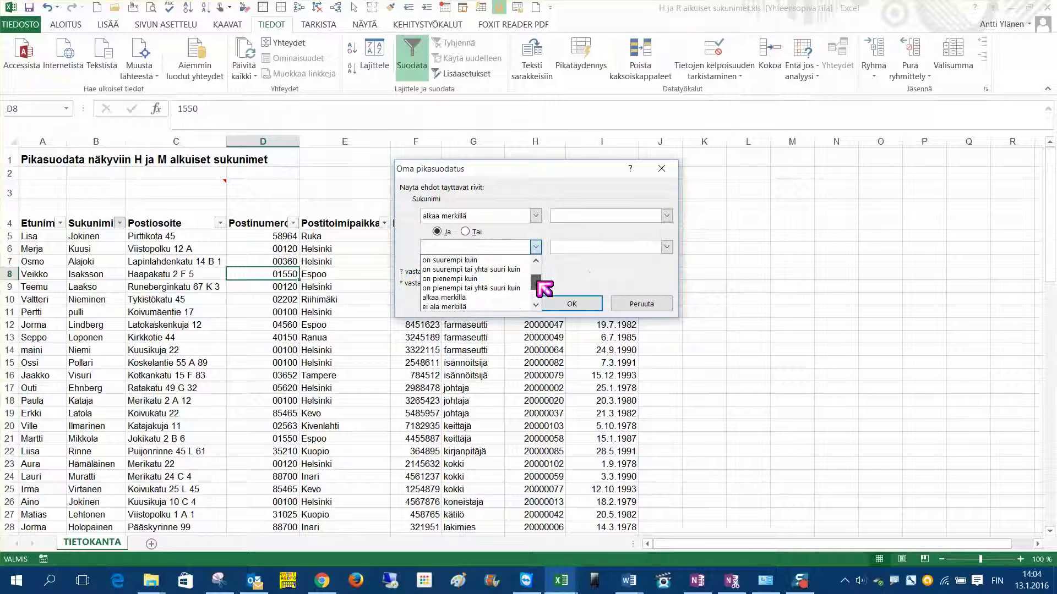
{"action": "left_click", "coordinate": [475, 297]}
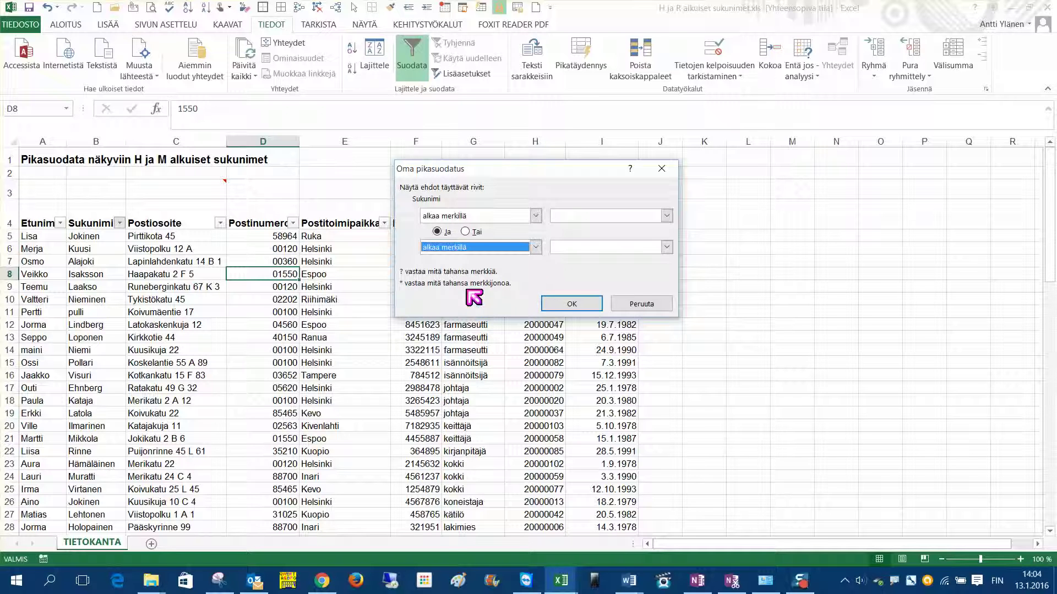
Enter h and m as the two begins-with values, combine them with Tai, and apply the surname filter.
{"action": "left_click", "coordinate": [567, 217]}
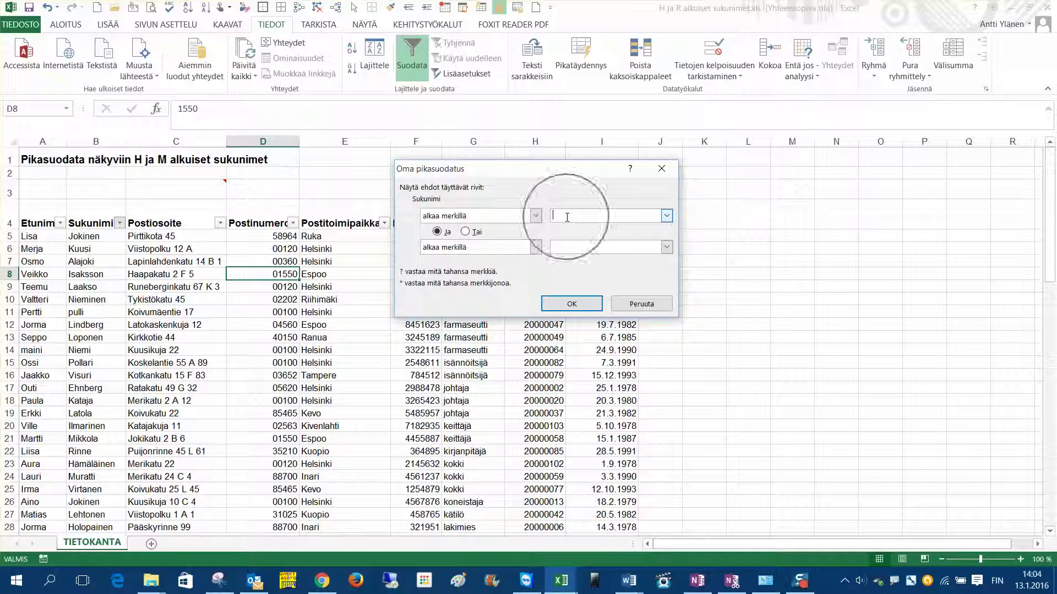
{"action": "type", "text": "H"}
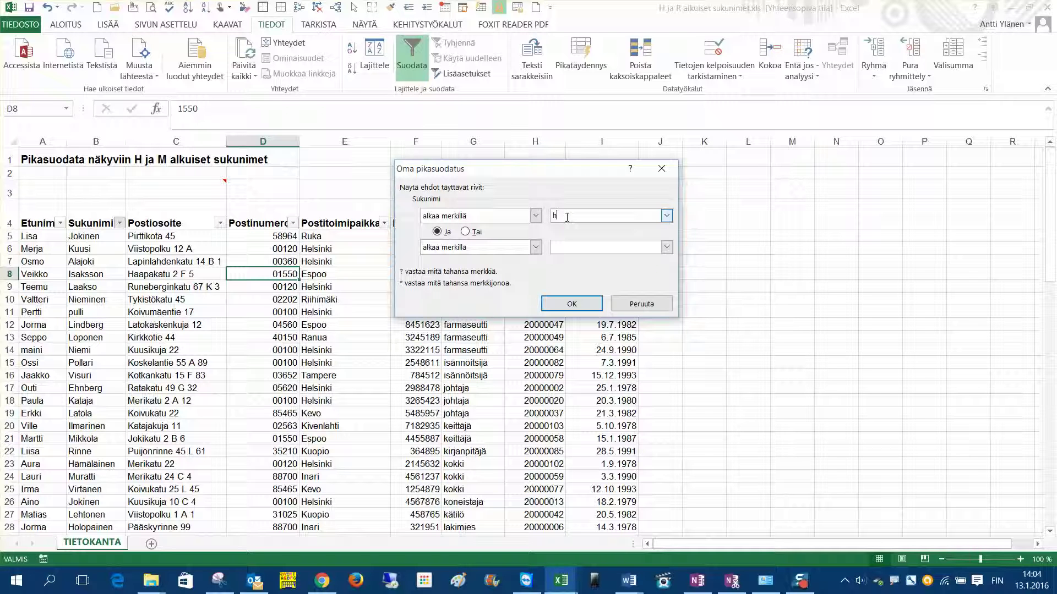
{"action": "left_click", "coordinate": [567, 249]}
{"action": "left_click", "coordinate": [466, 231]}
{"action": "left_click", "coordinate": [564, 307]}
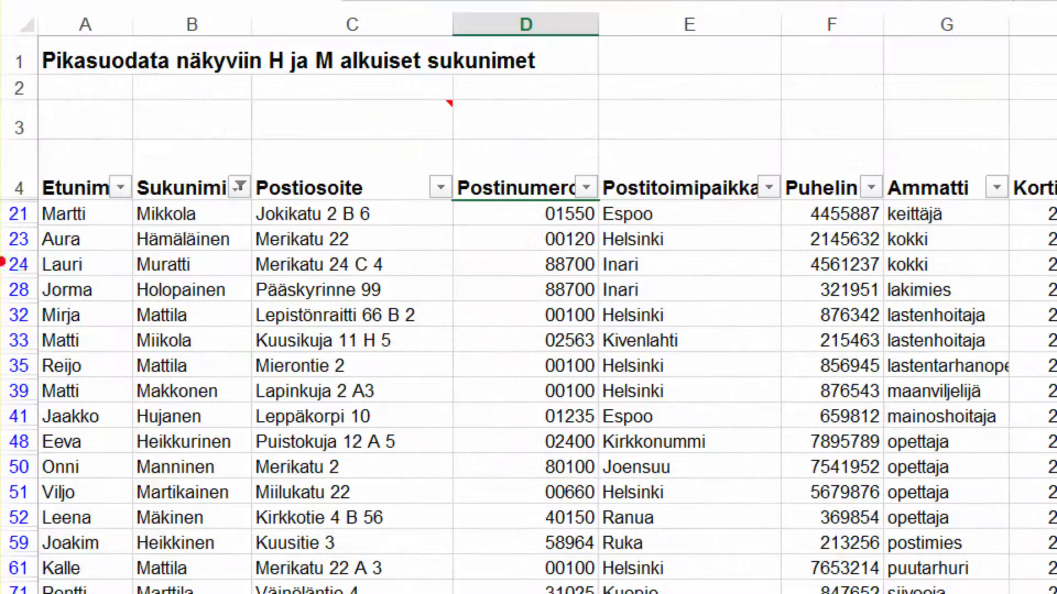
{"action": "mouse_move", "coordinate": [67, 317]}
{"action": "left_mouse_down"}
{"action": "mouse_move", "coordinate": [4, 286]}
{"action": "mouse_move", "coordinate": [1, 269]}
{"action": "left_mouse_up"}
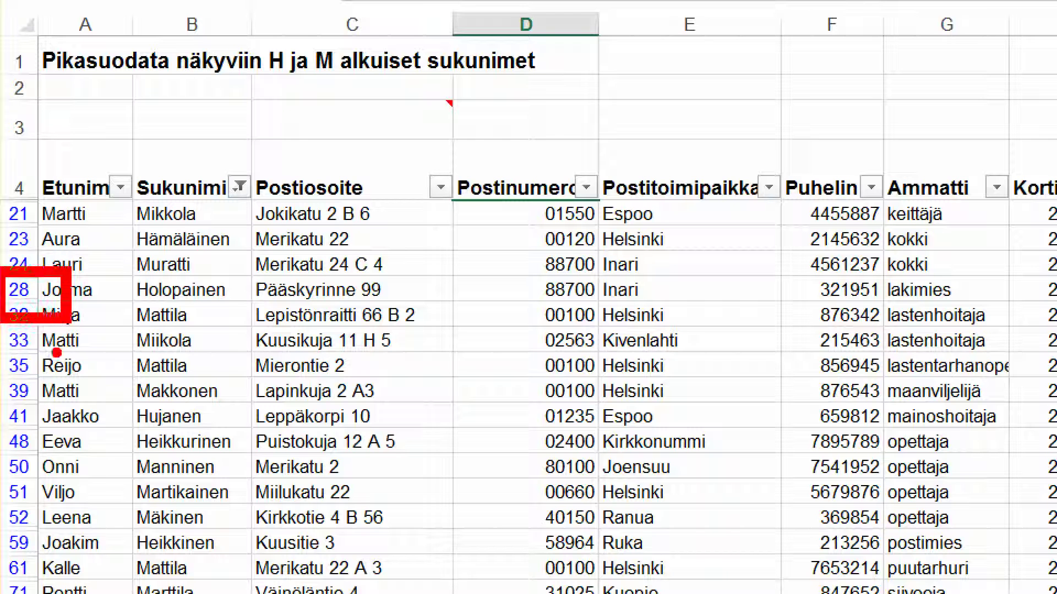
{"action": "mouse_move", "coordinate": [56, 438]}
{"action": "left_mouse_down"}
{"action": "mouse_move", "coordinate": [2, 418]}
{"action": "mouse_move", "coordinate": [1, 362]}
{"action": "left_mouse_up"}
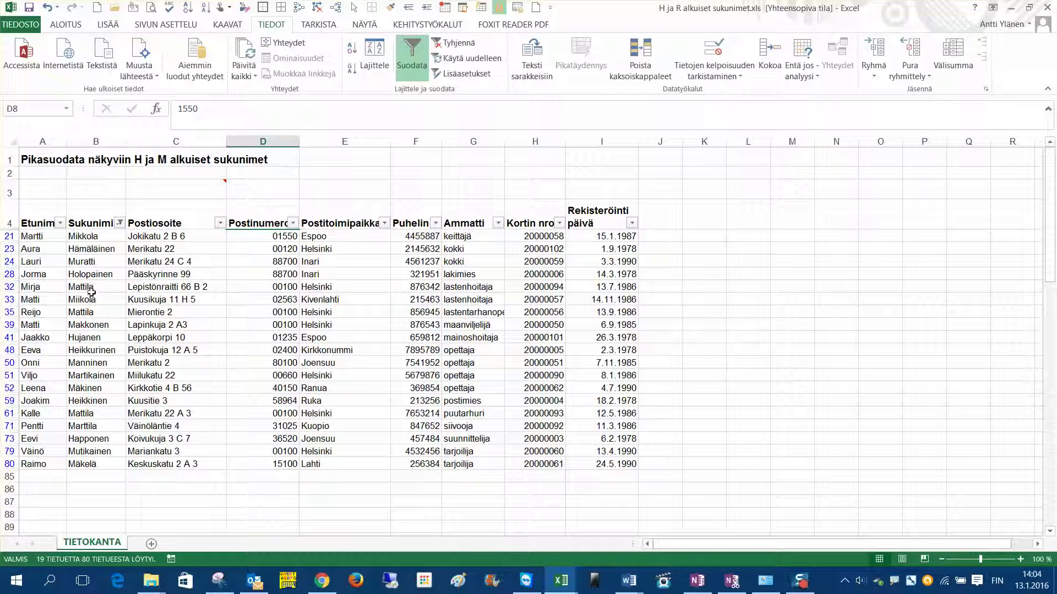
Sort the filtered rows by the Sukunimi column in ascending order.
{"action": "left_click", "coordinate": [84, 235]}
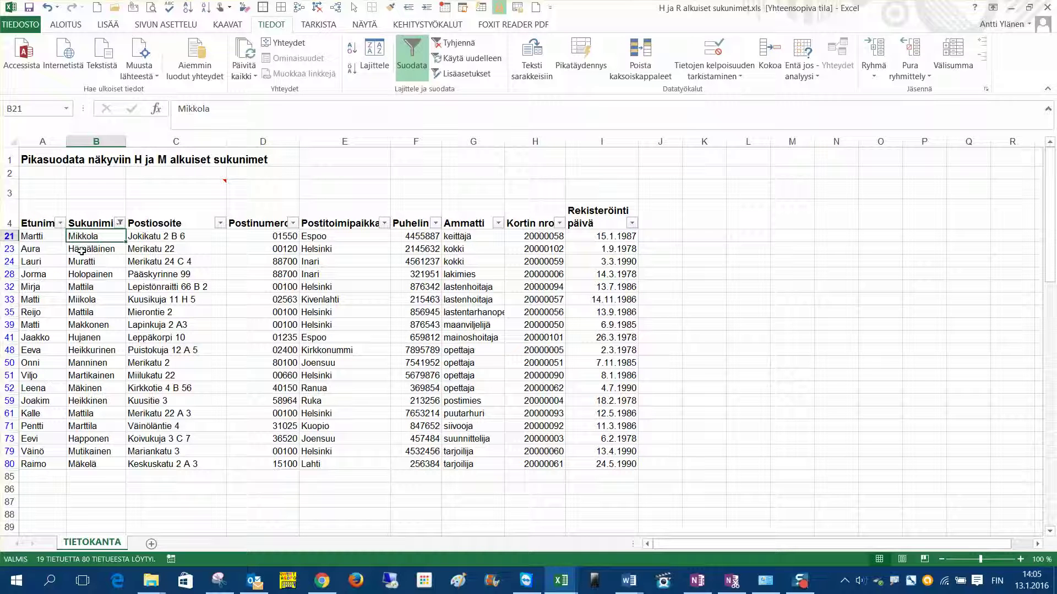
{"action": "left_click", "coordinate": [83, 249]}
{"action": "left_click", "coordinate": [88, 288]}
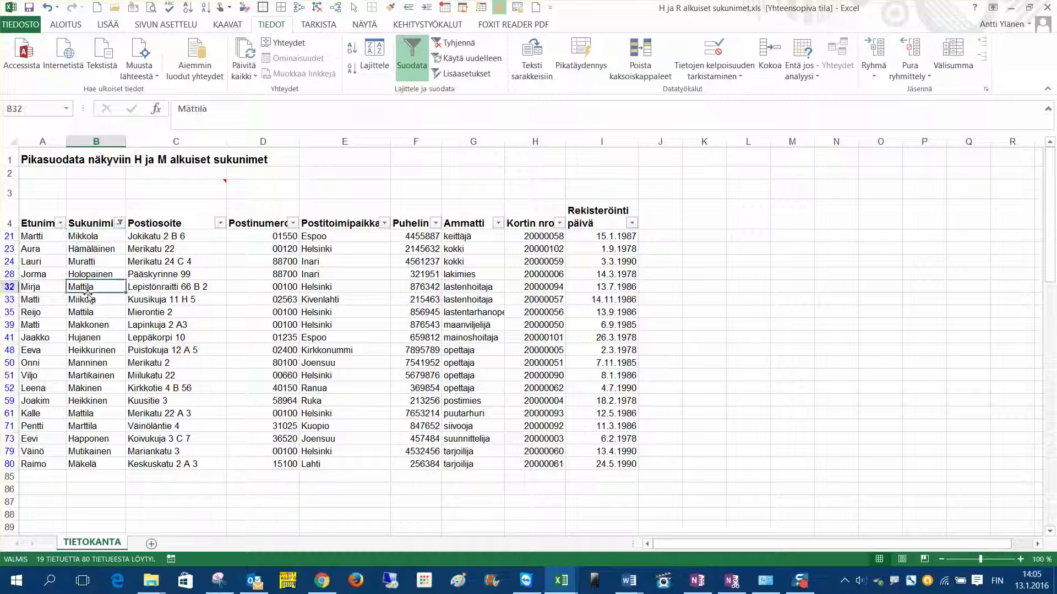
{"action": "left_click", "coordinate": [187, 7]}
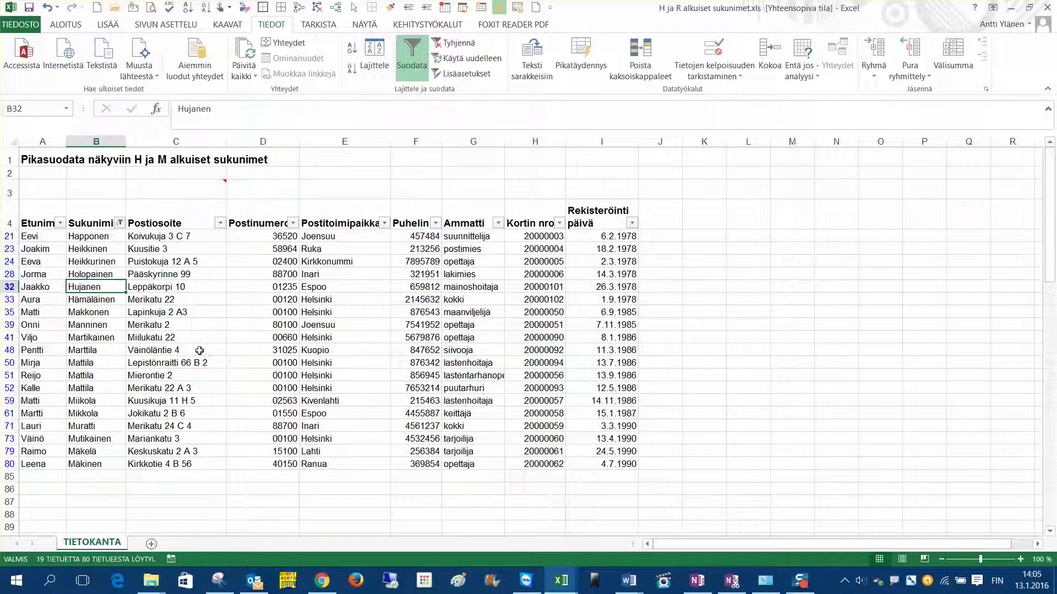
{"action": "left_click_drag", "start_coordinate": [86, 236], "coordinate": [84, 288]}
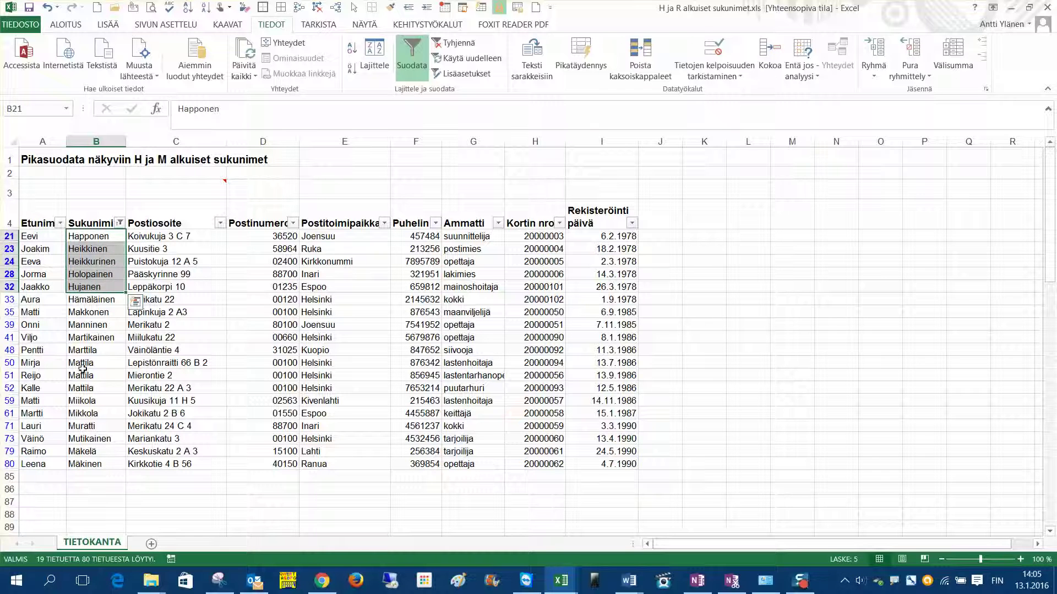
{"action": "left_click_drag", "start_coordinate": [82, 373], "coordinate": [86, 425]}
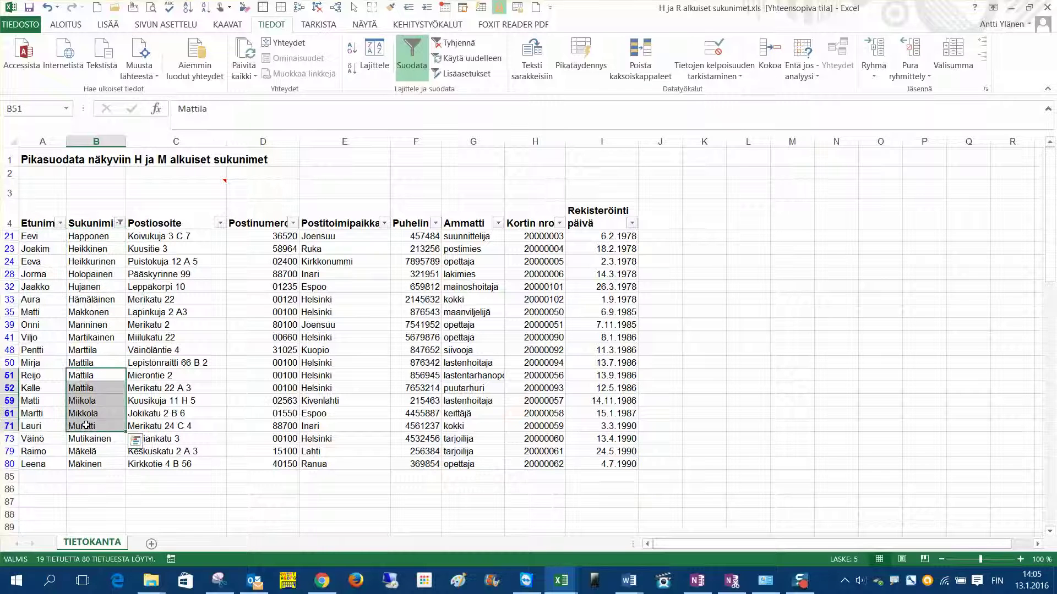
Clear the Sukunimi filter criteria to show all records while keeping the filter buttons, and check the full list.
{"action": "left_click", "coordinate": [97, 323]}
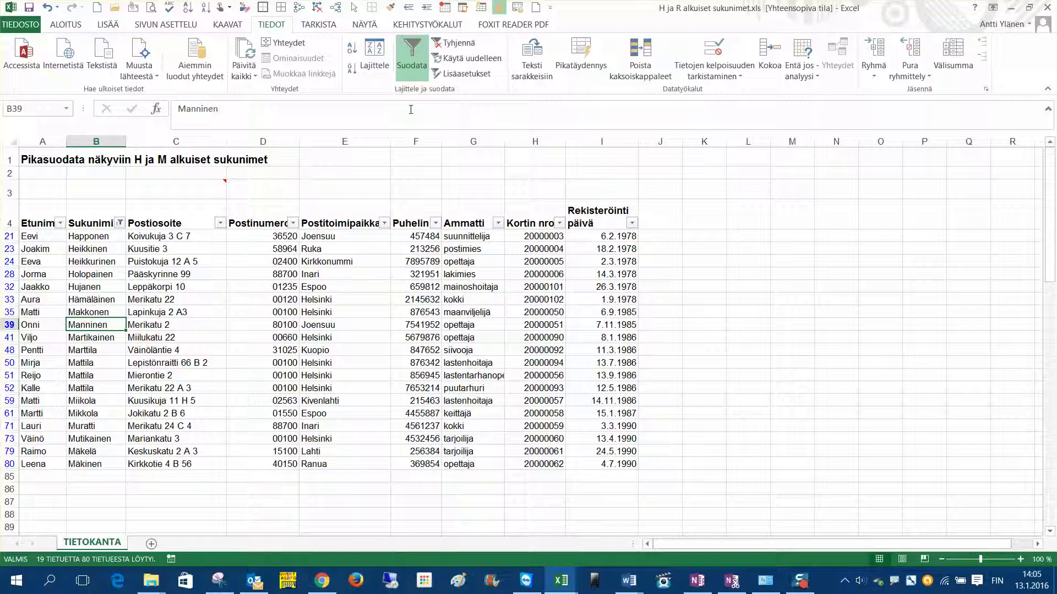
{"action": "left_click", "coordinate": [456, 44]}
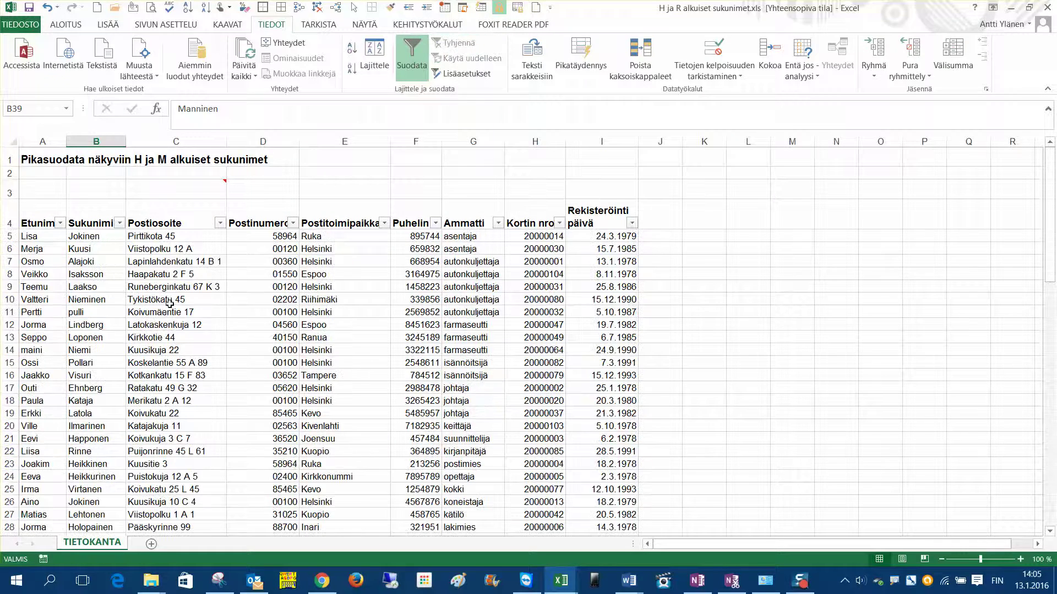
{"action": "scroll", "coordinate": [165, 318], "scroll_direction": "down", "scroll_amount": 2}
{"action": "scroll", "coordinate": [165, 318], "scroll_direction": "down", "scroll_amount": 1}
{"action": "scroll", "coordinate": [163, 302], "scroll_direction": "up", "scroll_amount": 3}
{"action": "left_click", "coordinate": [164, 287]}
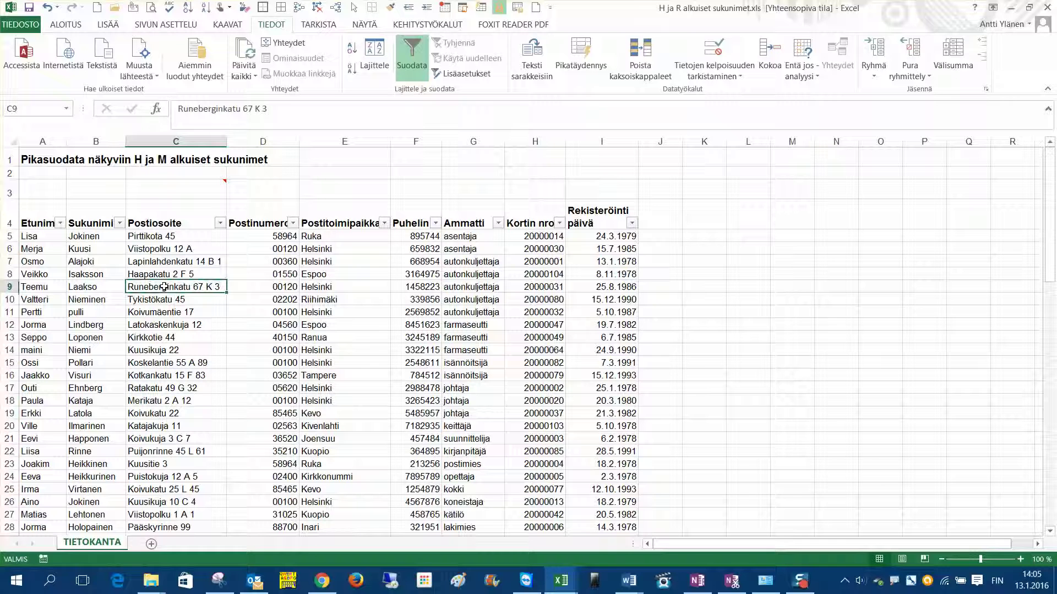